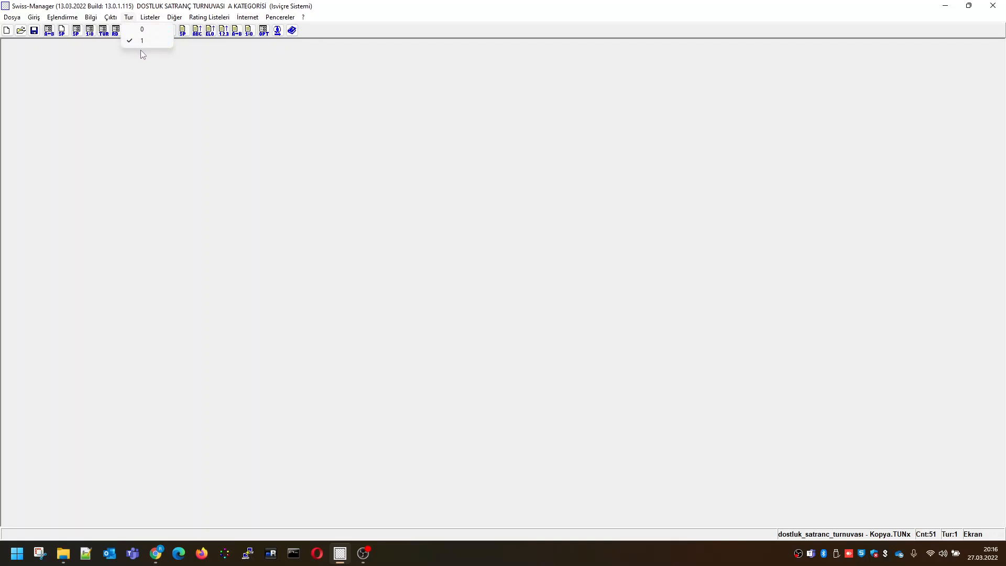
View the round 1 results list and close it
mouse_move(140, 21)
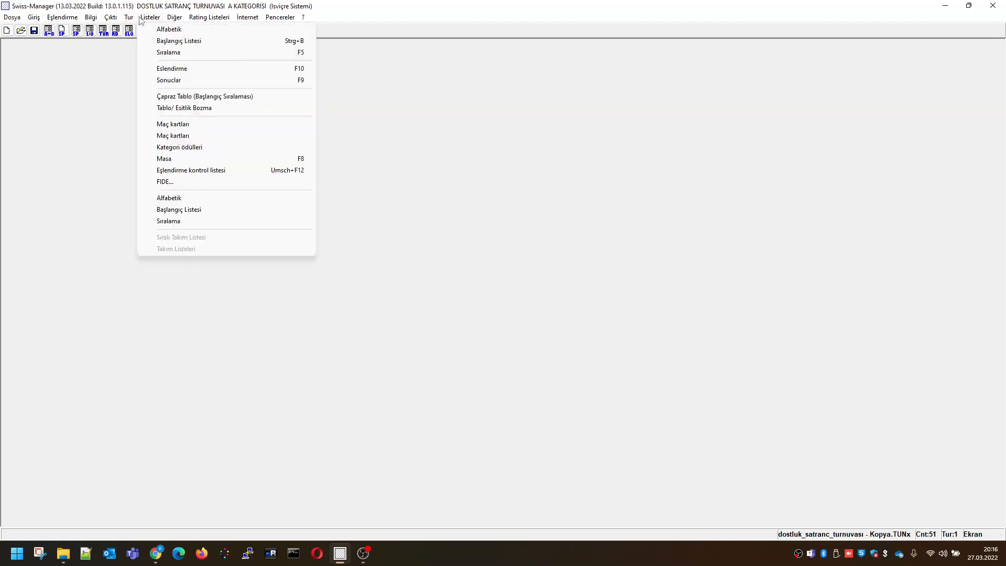
click(173, 81)
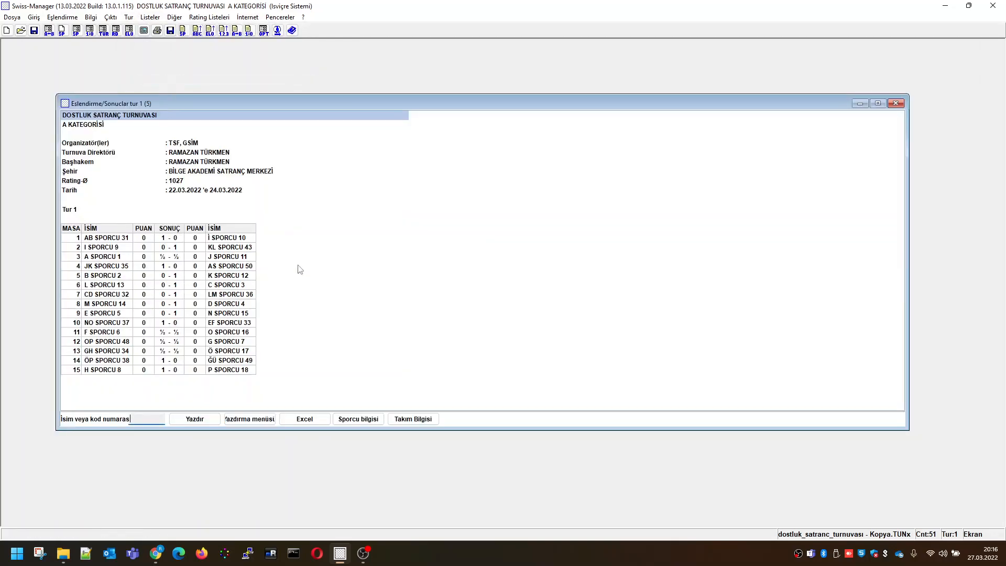
click(896, 104)
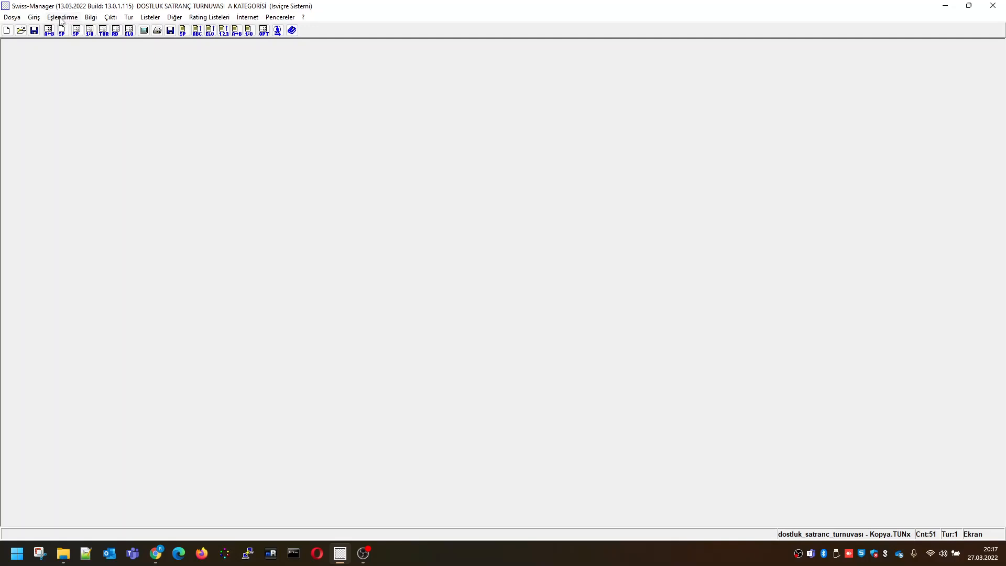
Generate and accept the round 2 pairings with the local FIDE JaVaFo engine
click(60, 20)
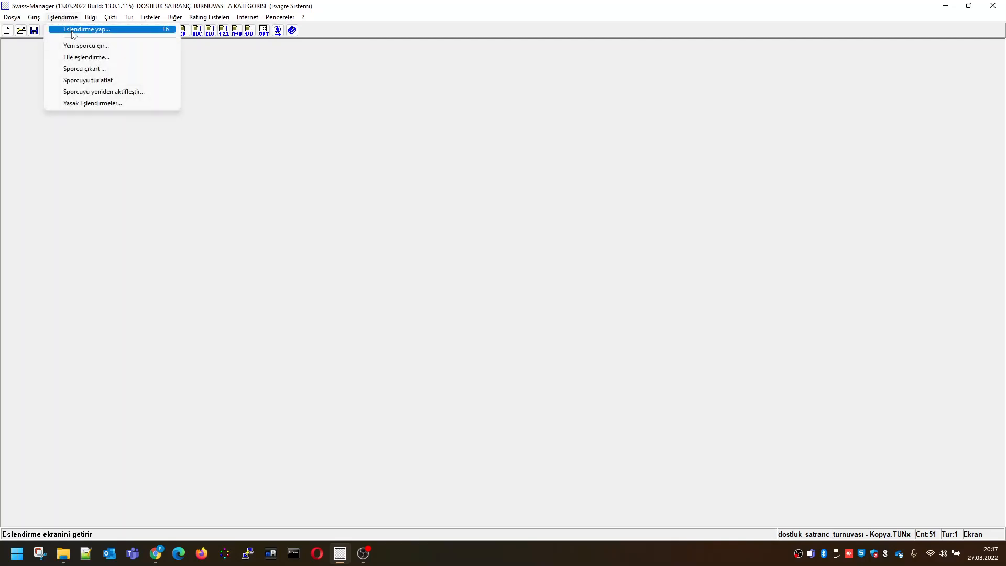
click(77, 29)
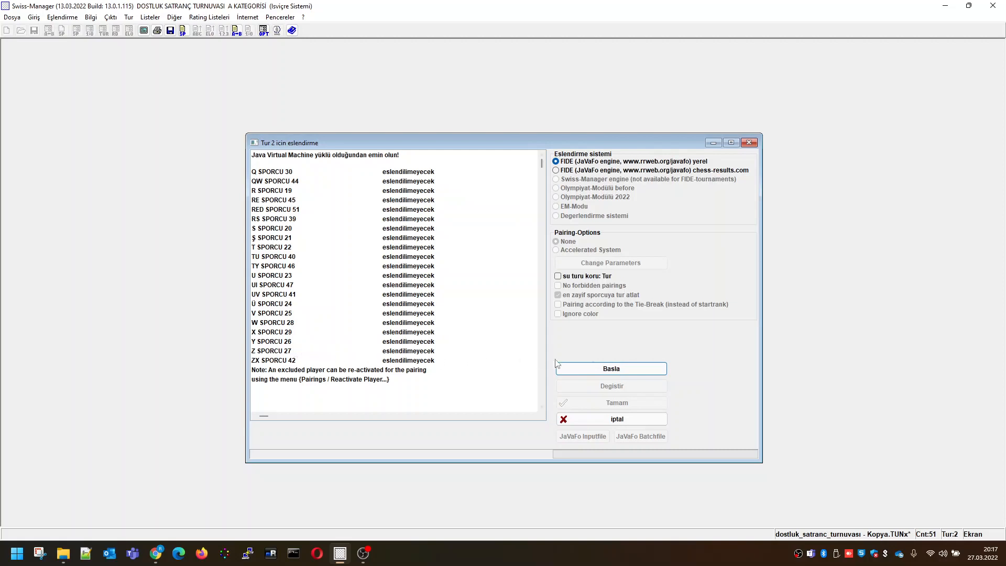
click(612, 370)
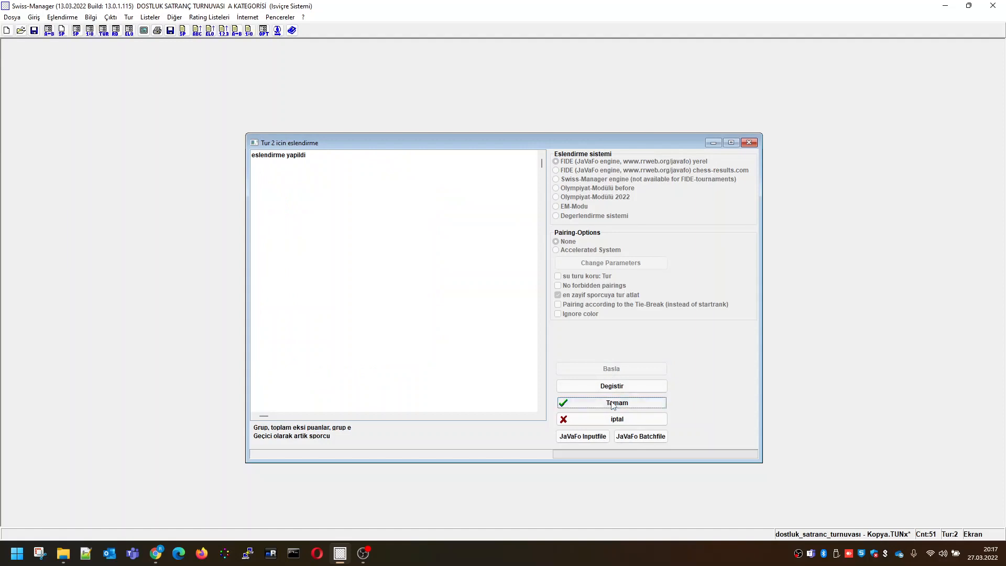
click(614, 404)
Show the round 2 pairing list in a narrower window placed clear of the main work area
click(150, 17)
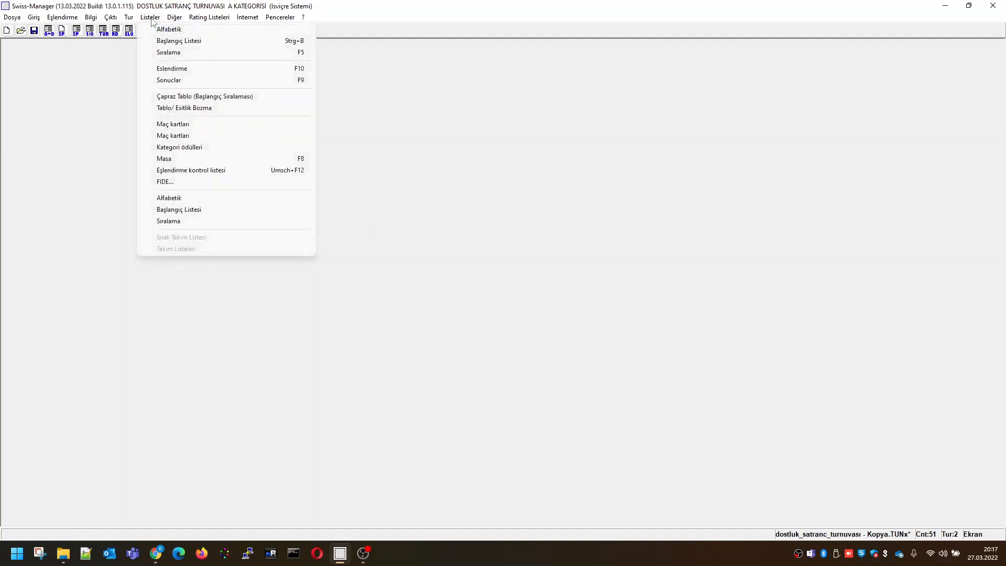
click(173, 69)
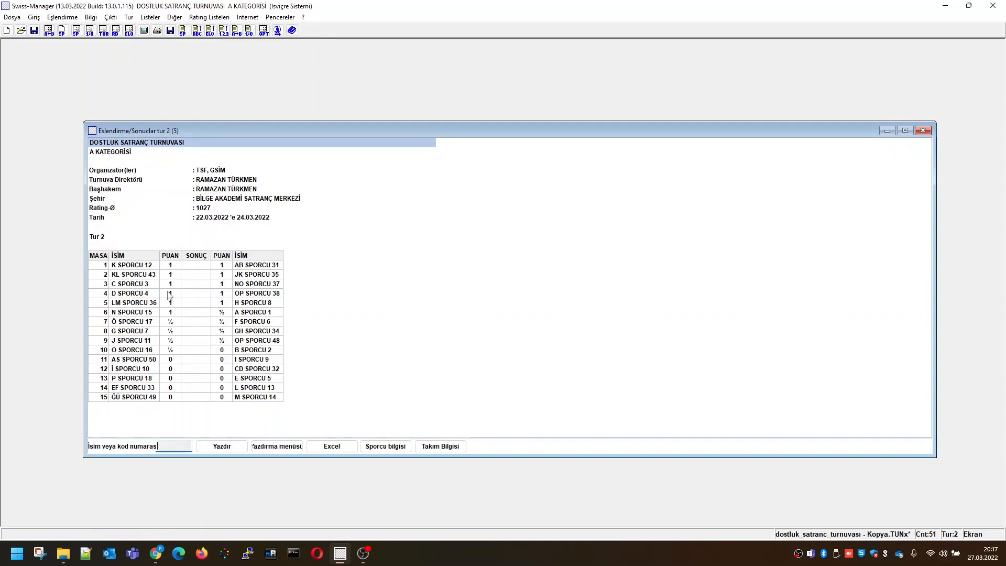
drag(85, 270, 601, 199)
drag(725, 137, 785, 64)
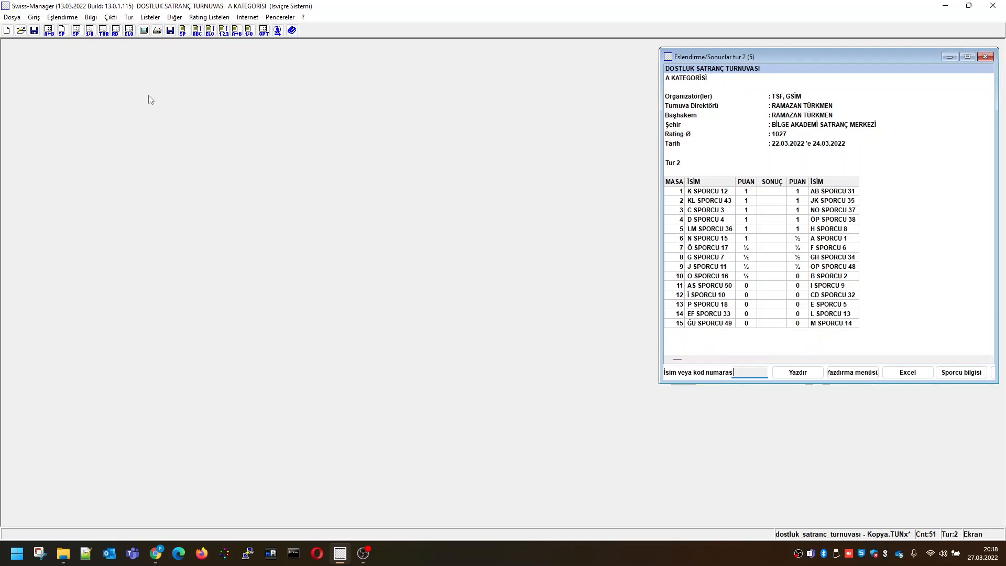
Manually pair the unpaired players ZX SPORCU 42 and W SPORCU 28 for round 2, with ZX SPORCU 42 listed first
click(61, 19)
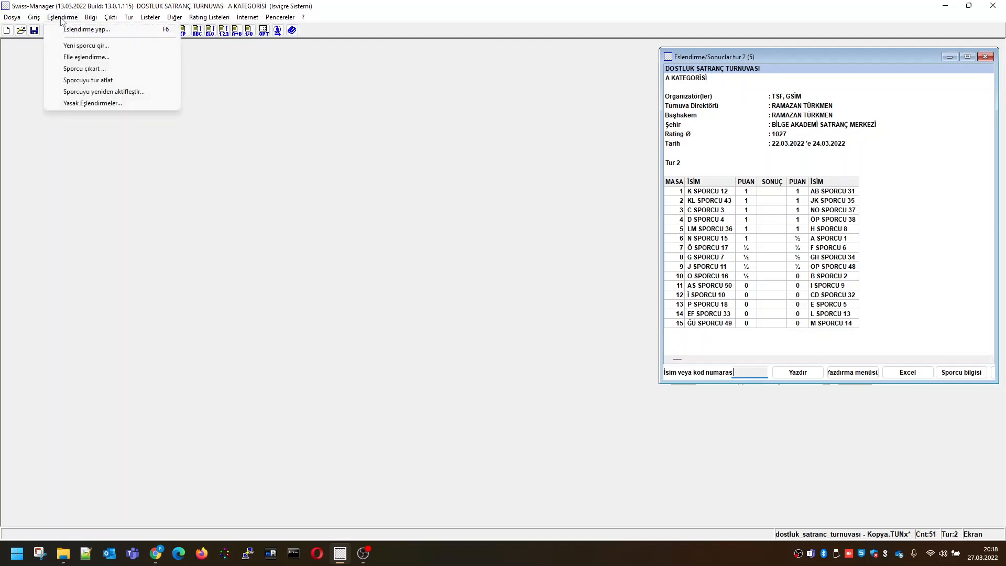
click(84, 57)
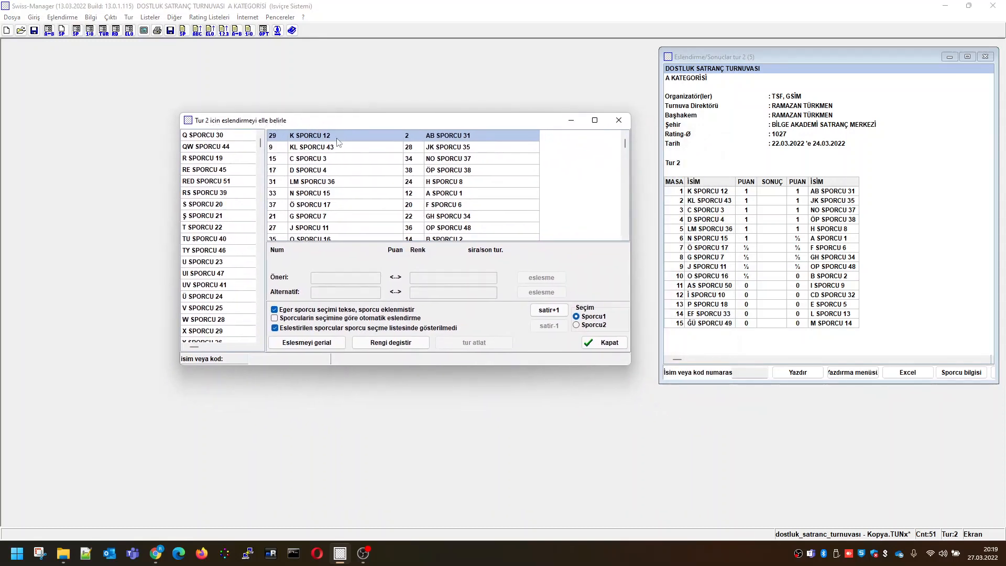
drag(625, 147, 627, 235)
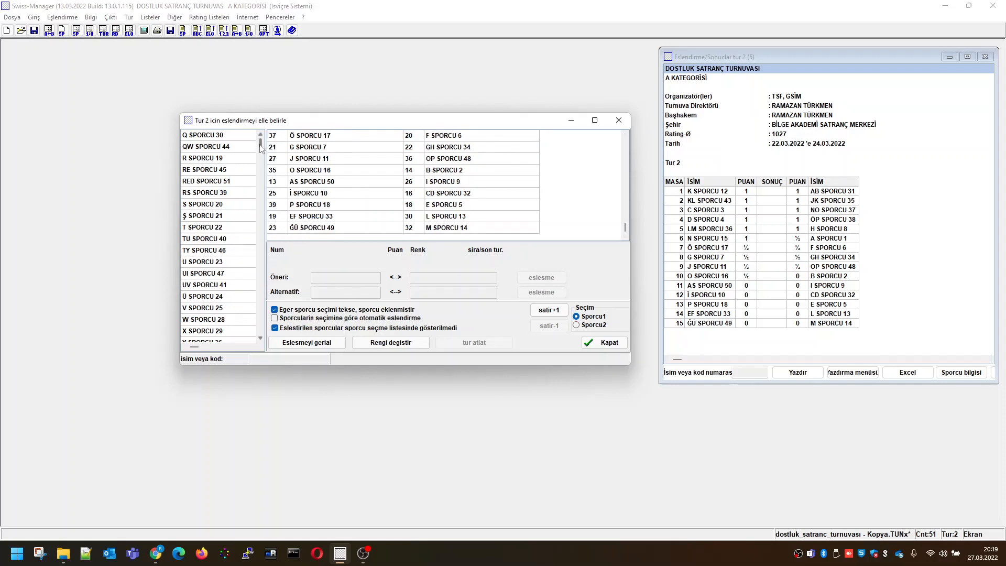
drag(260, 148, 237, 346)
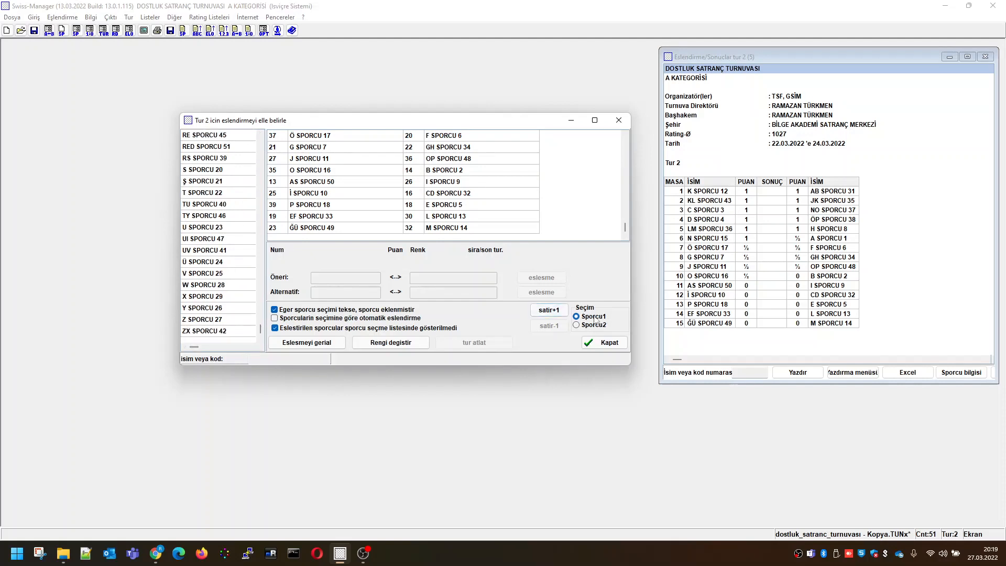
double_click(219, 331)
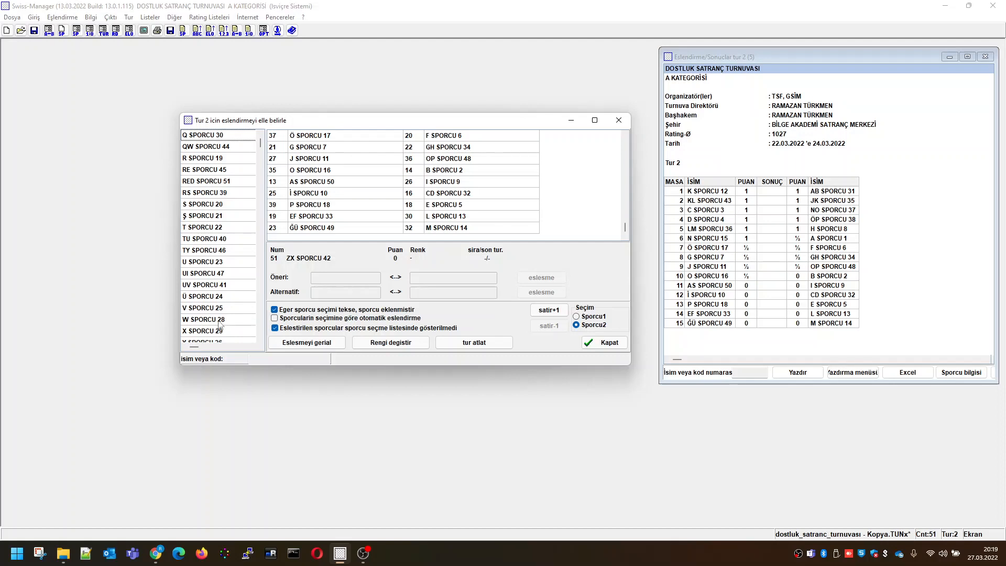
double_click(219, 321)
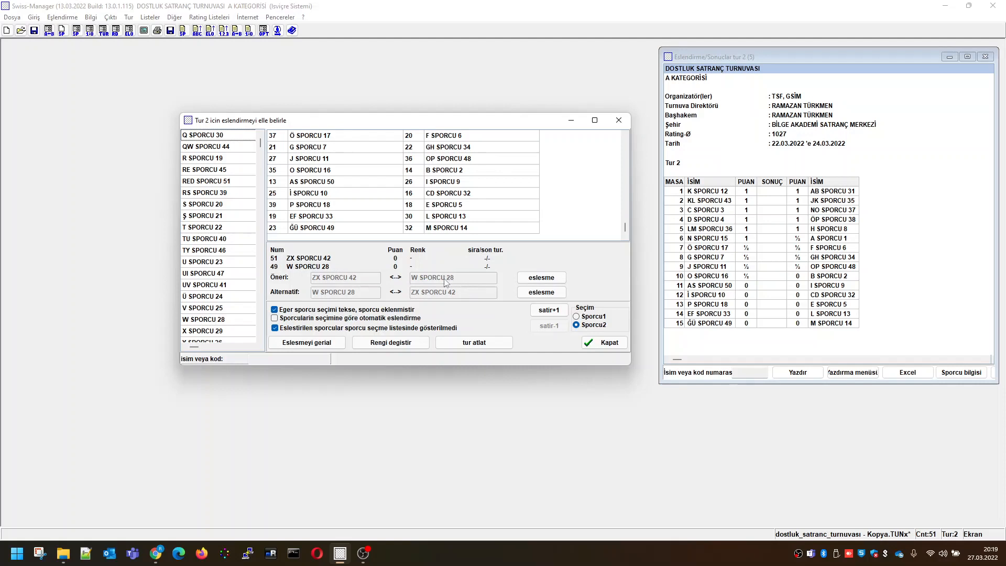
click(542, 283)
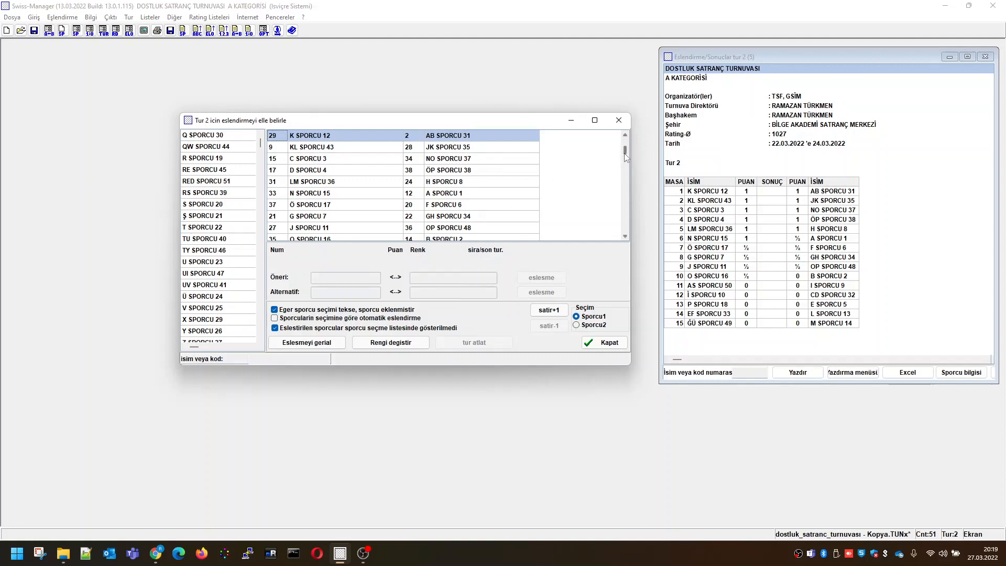
drag(625, 153, 617, 251)
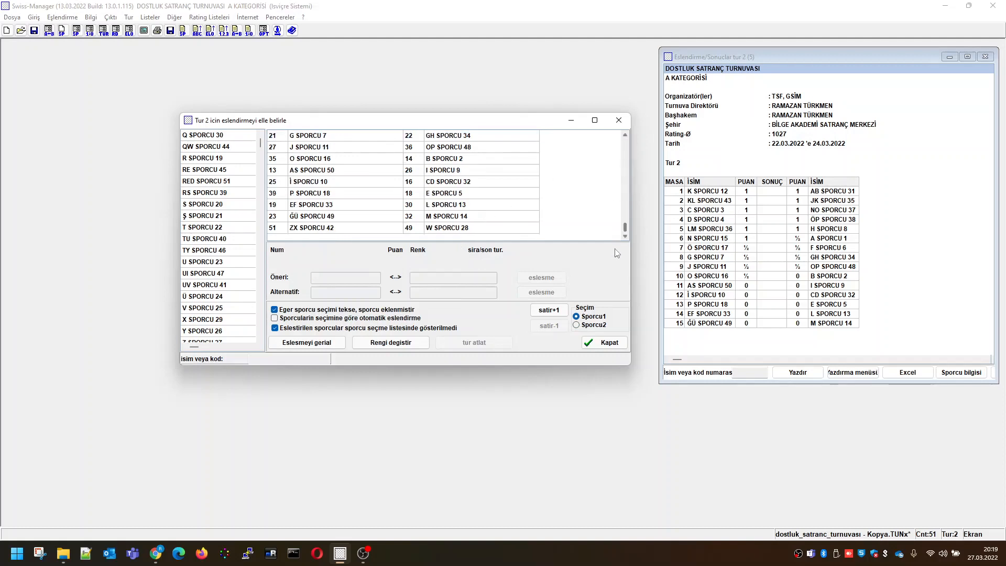
click(341, 229)
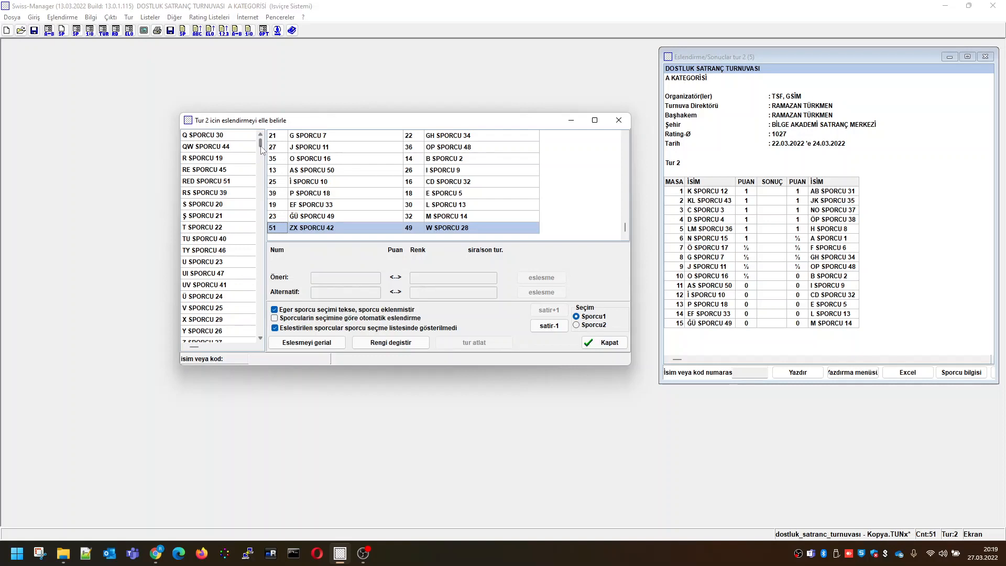
Give V SPORCU 25 a bye in round 2 and finish the manual pairing
double_click(218, 309)
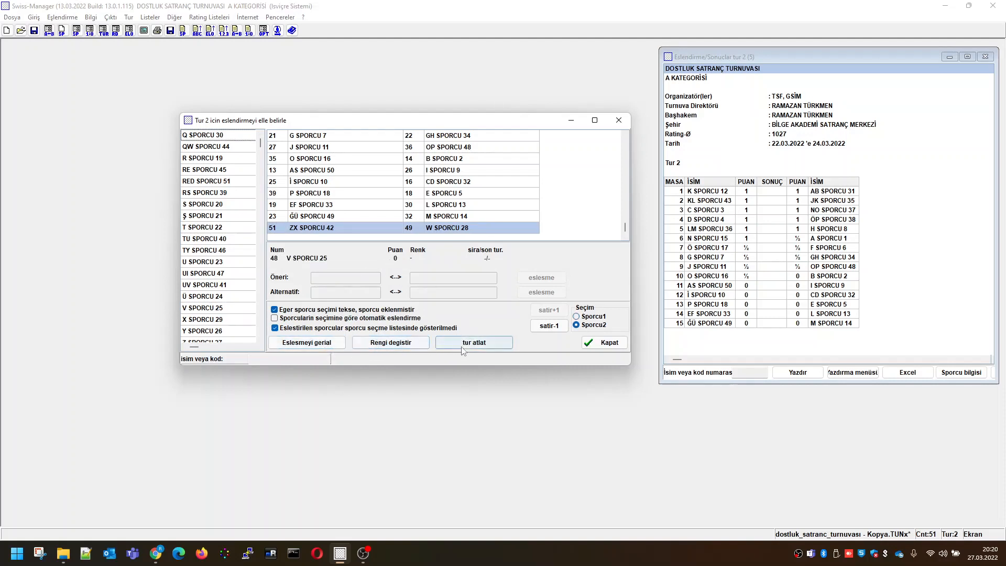
click(475, 346)
click(475, 344)
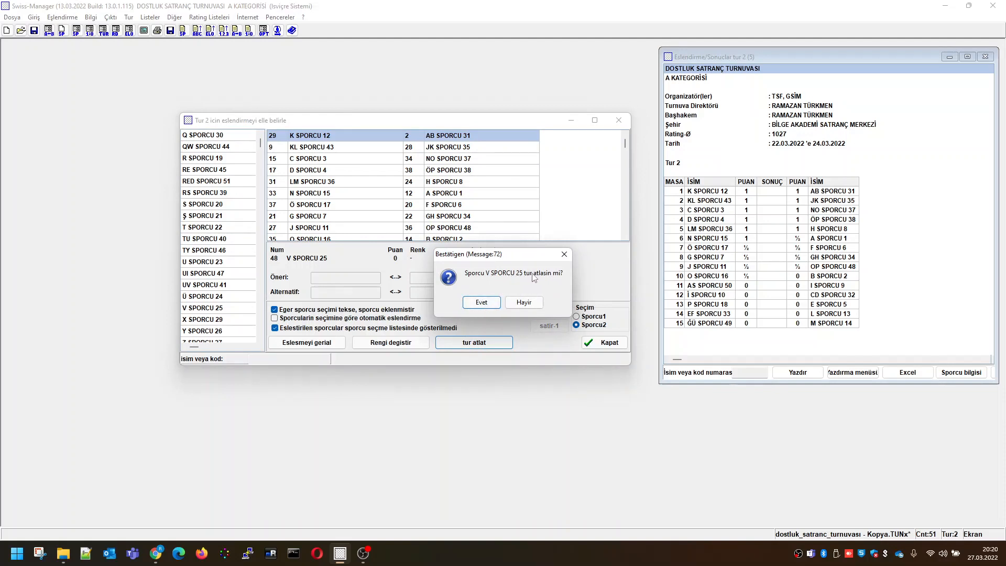
click(481, 303)
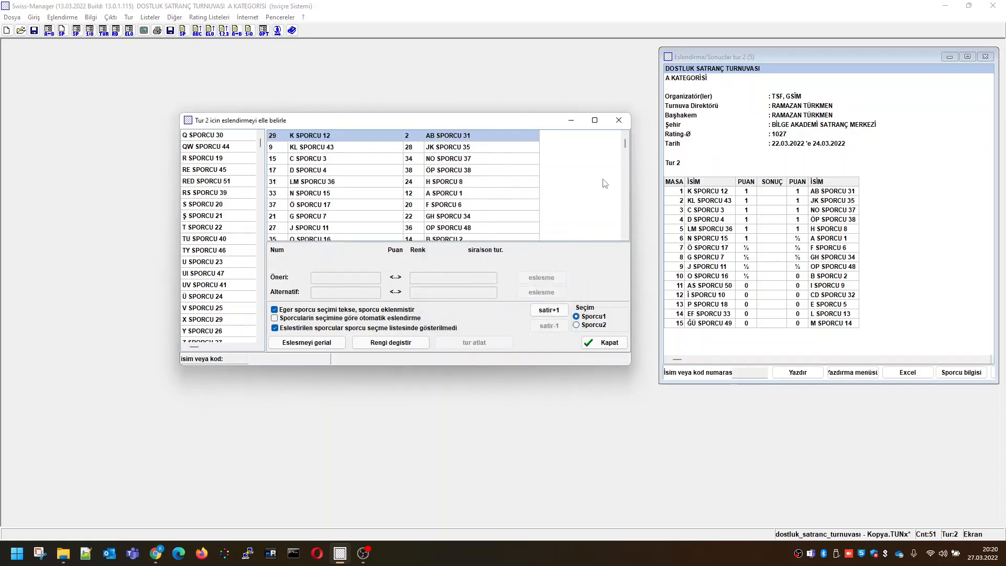
drag(626, 143, 625, 231)
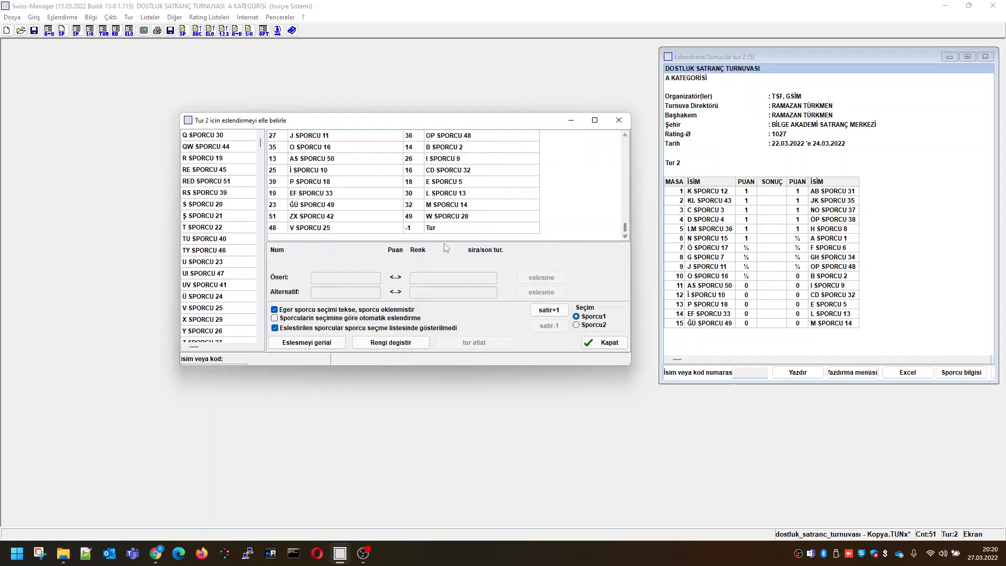
click(329, 231)
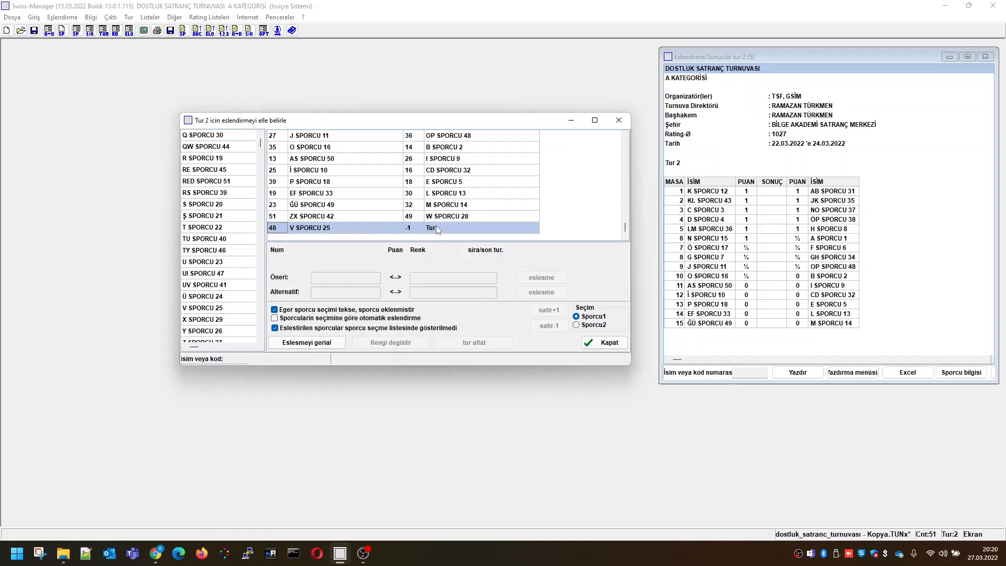
click(605, 343)
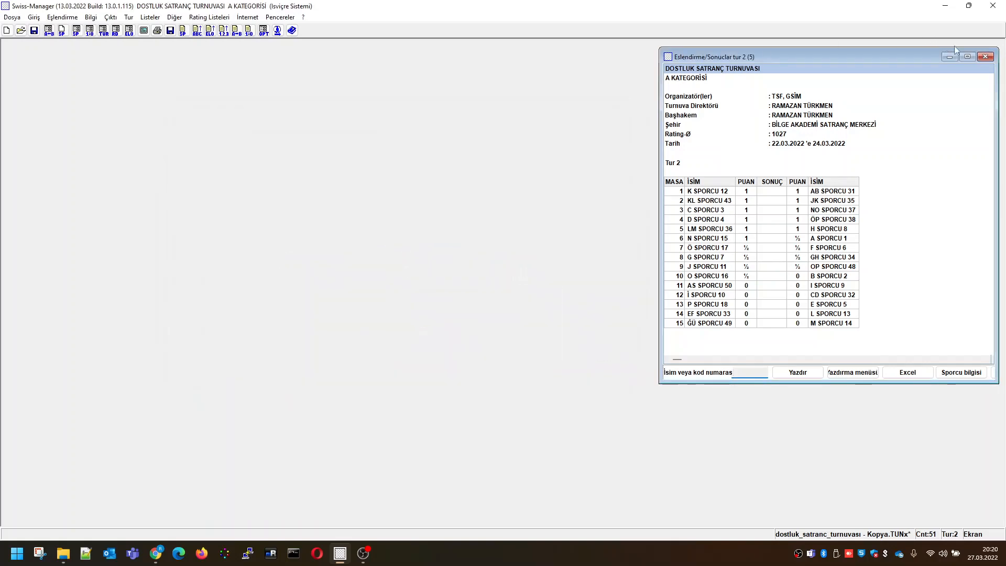
Replace the outdated round 2 list with a freshly generated one, in a narrower window moved toward the centre
click(985, 57)
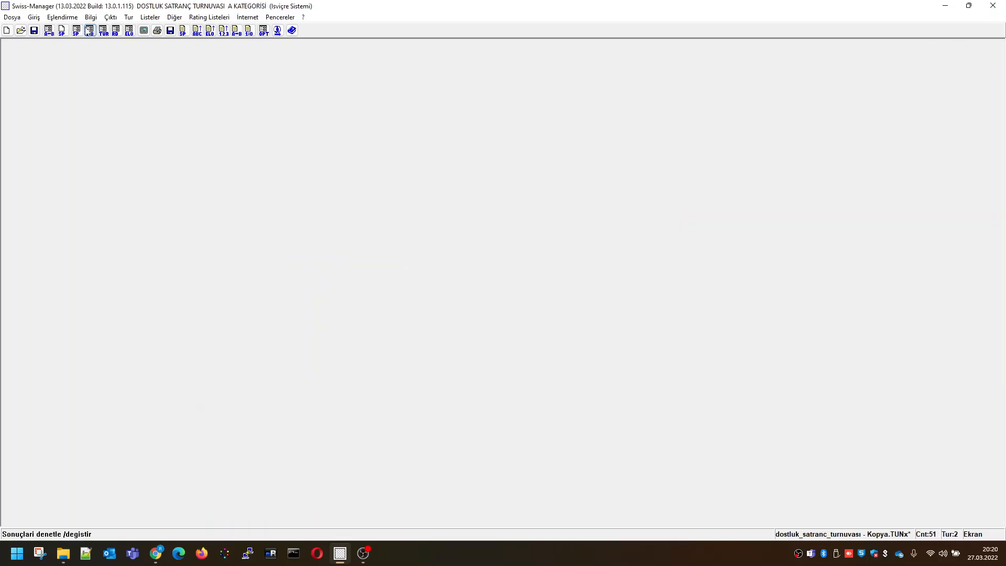
click(141, 19)
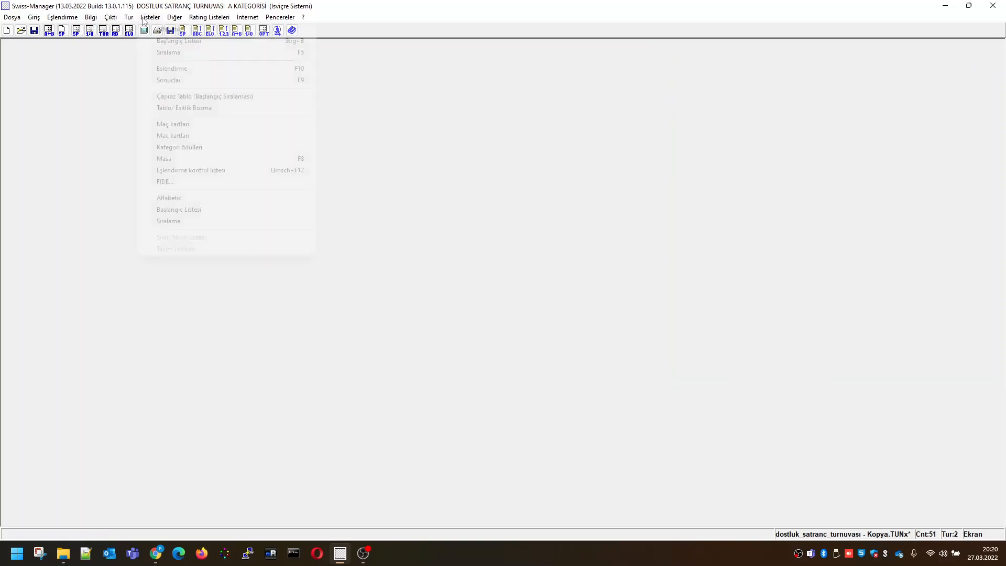
click(176, 71)
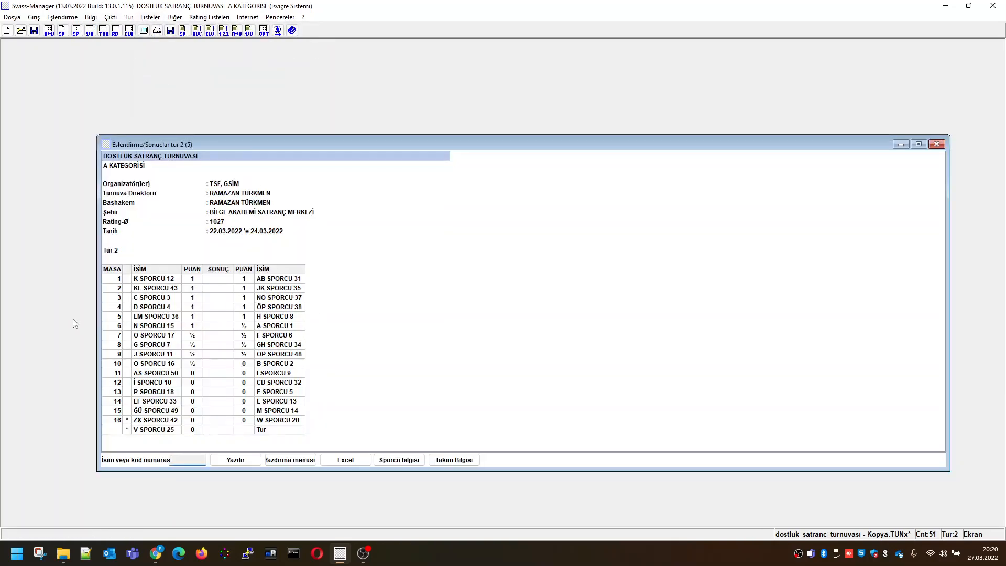
drag(97, 313, 496, 210)
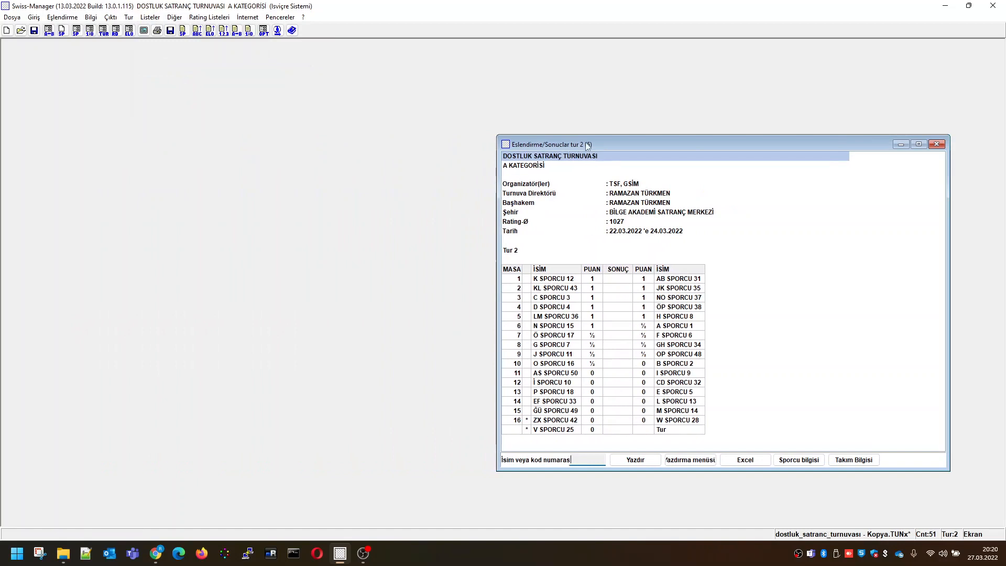
drag(587, 146, 418, 78)
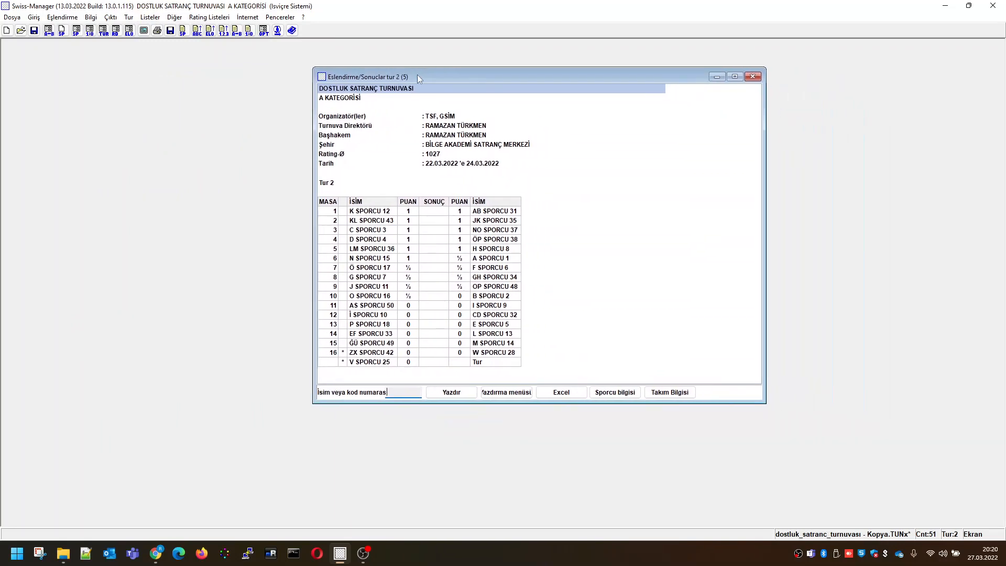
Examine the asterisk-marked rows of the round 2 list: the manual pairing on table 16 and the bye for V SPORCU 25
click(325, 353)
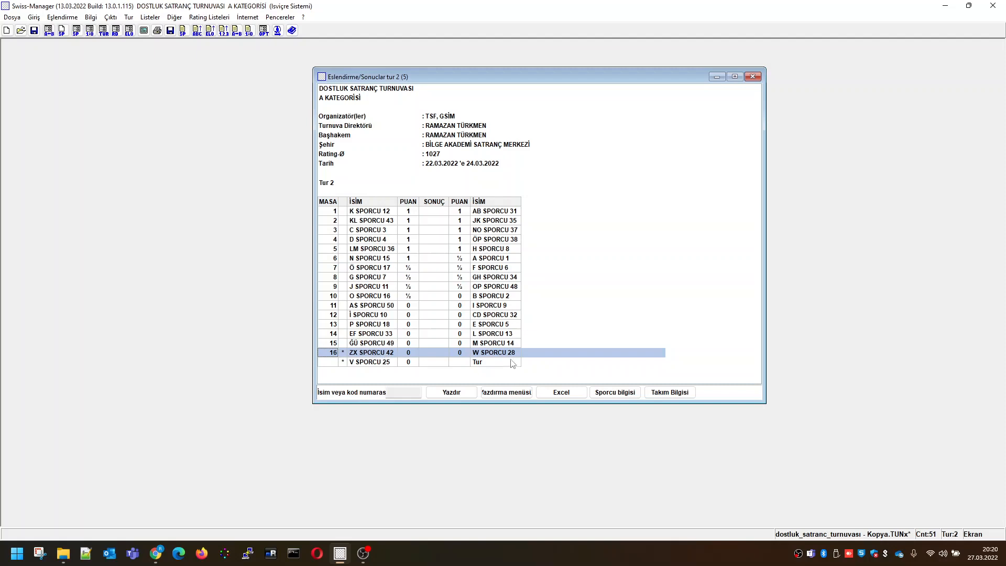
click(386, 362)
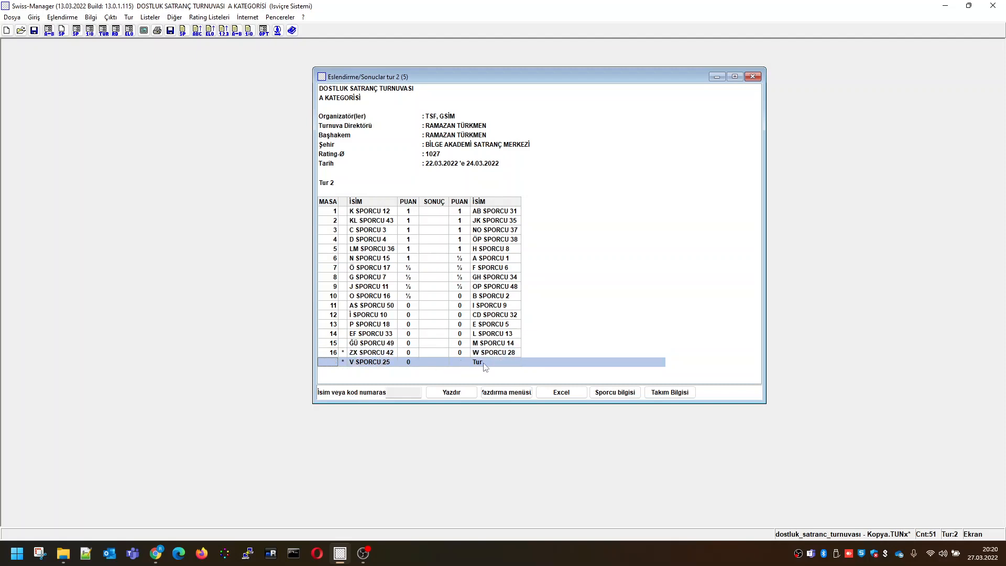
click(343, 352)
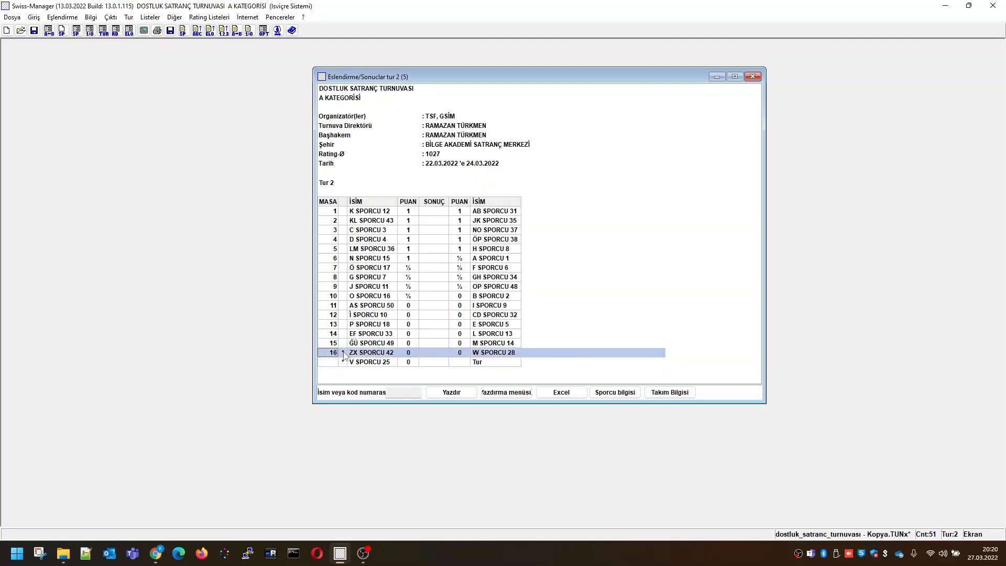
click(344, 363)
click(343, 352)
click(344, 362)
click(343, 353)
click(344, 363)
click(343, 353)
click(344, 362)
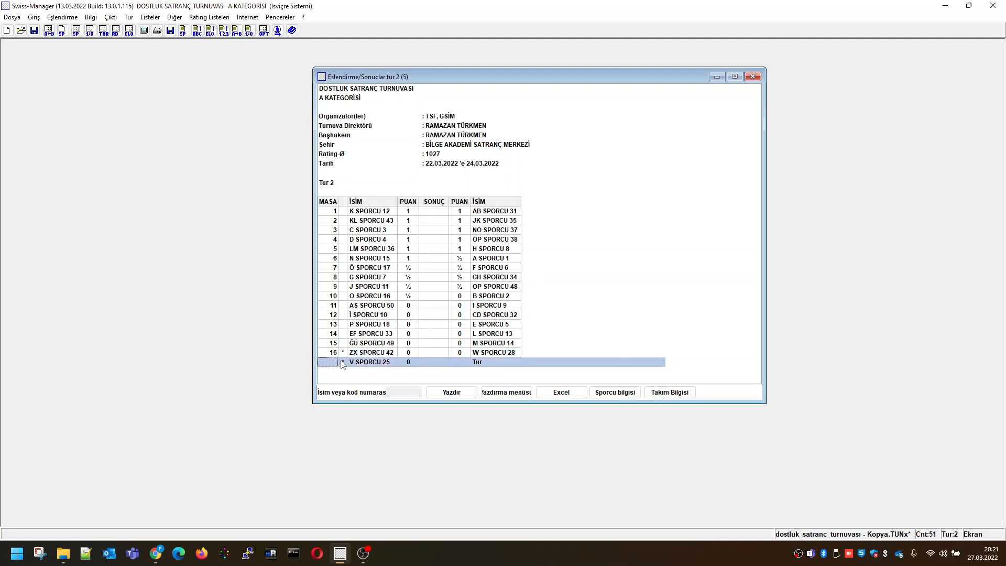
click(344, 352)
click(343, 362)
click(344, 352)
click(346, 362)
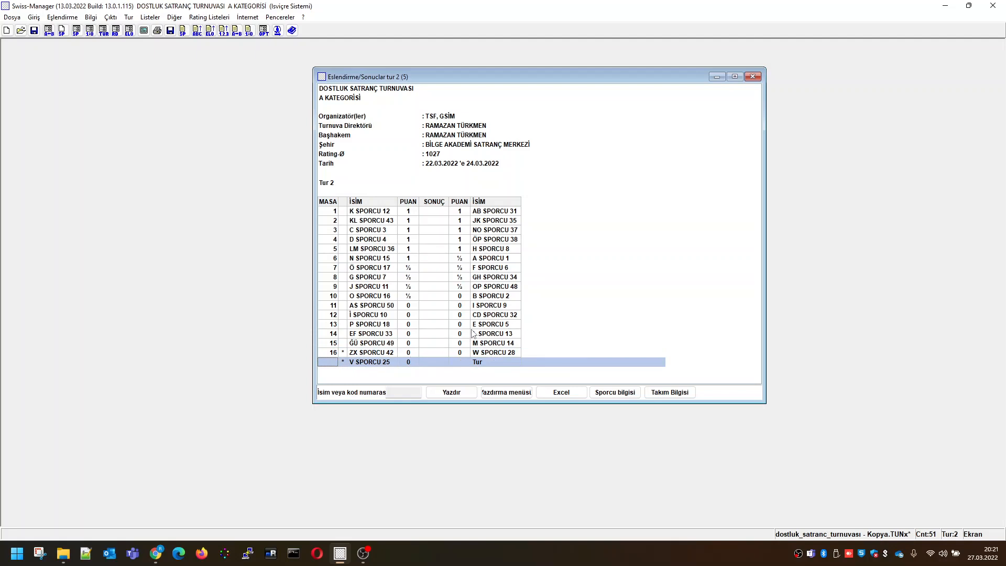